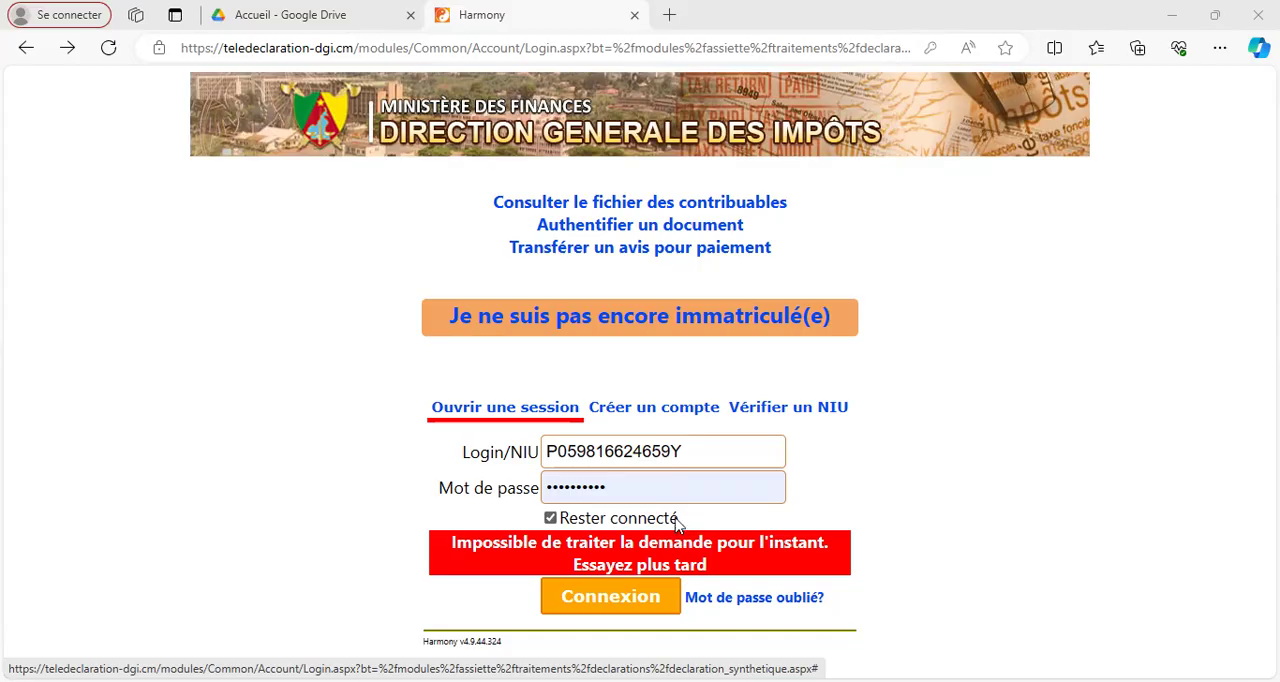
Step: Sign in to the tax portal using the first saved account's login and password
click(698, 450)
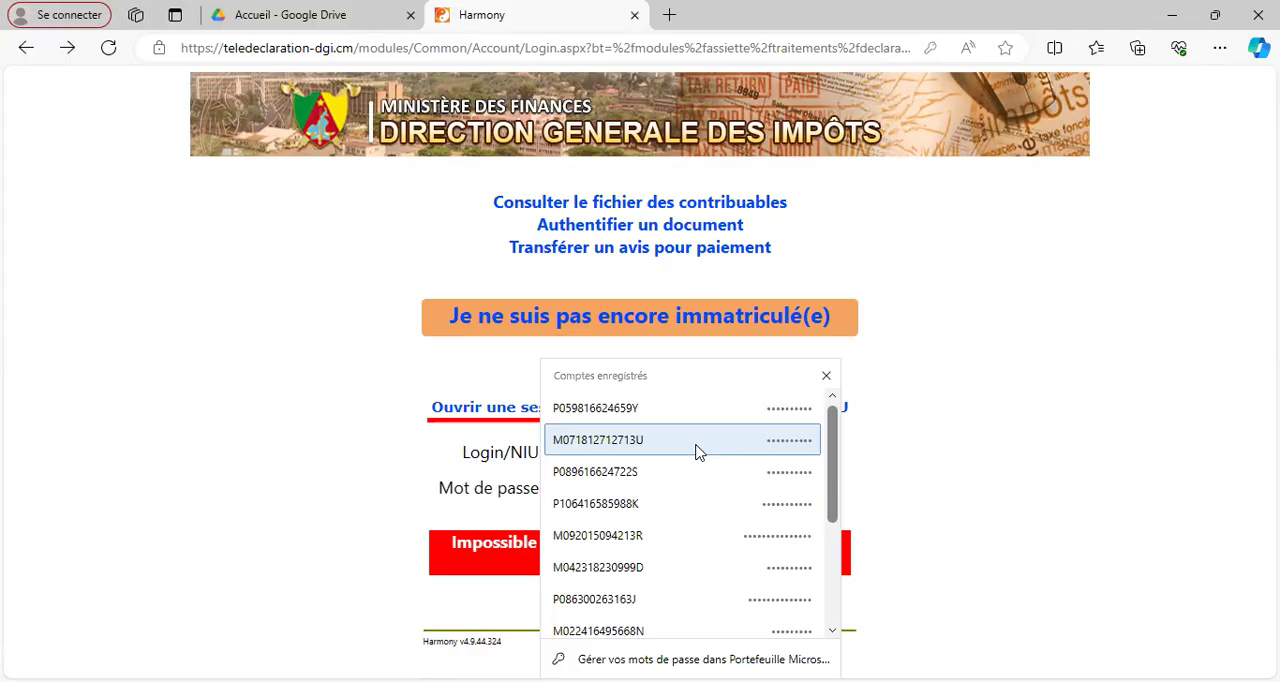
click(653, 418)
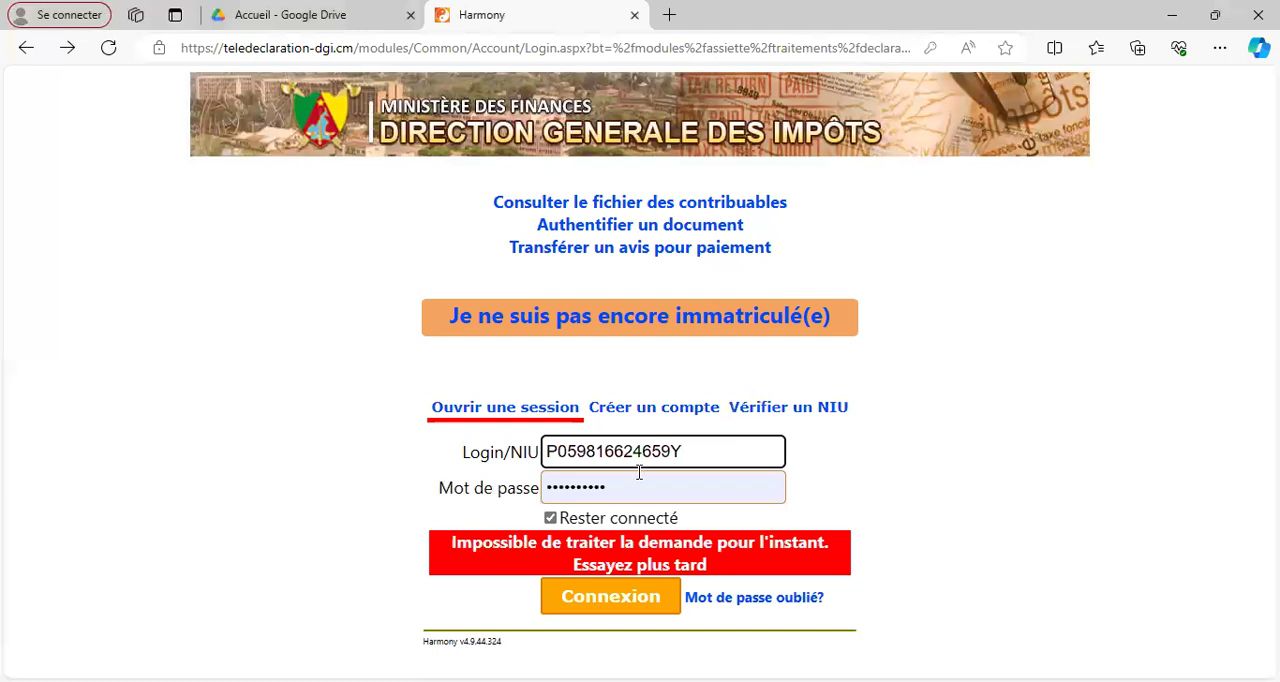
click(622, 600)
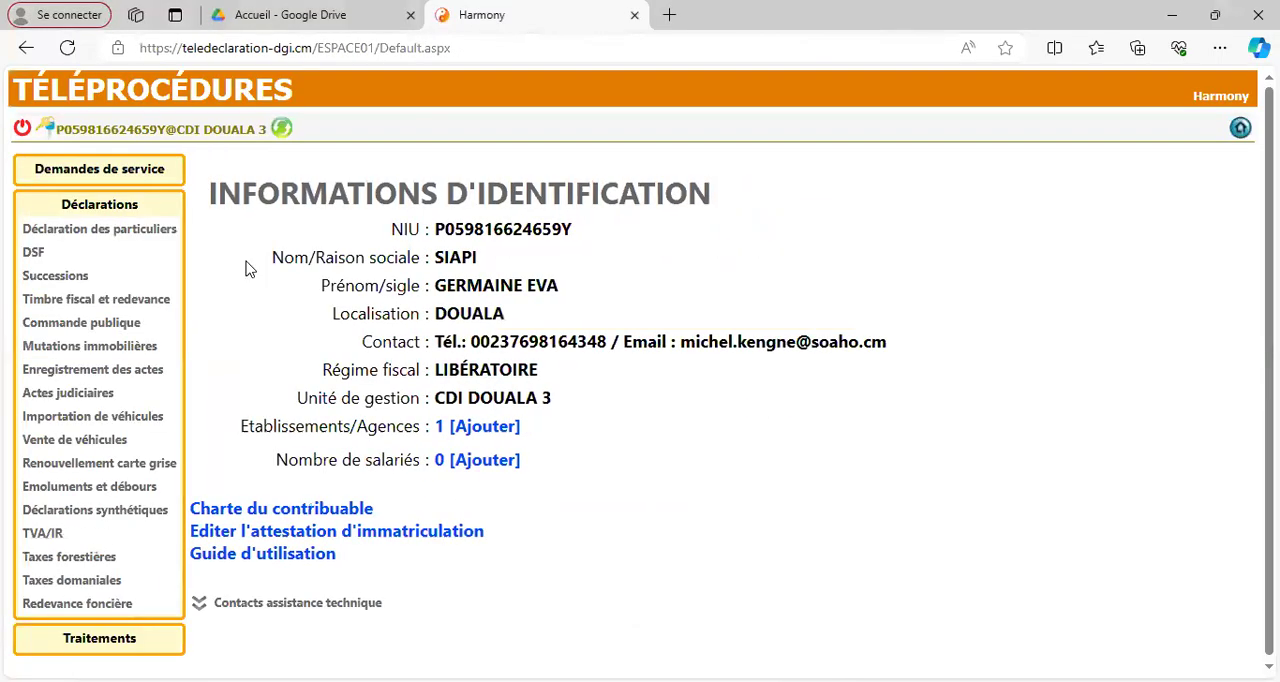
Step: Open a blank form for a new declaration under Déclarations synthétiques
click(125, 511)
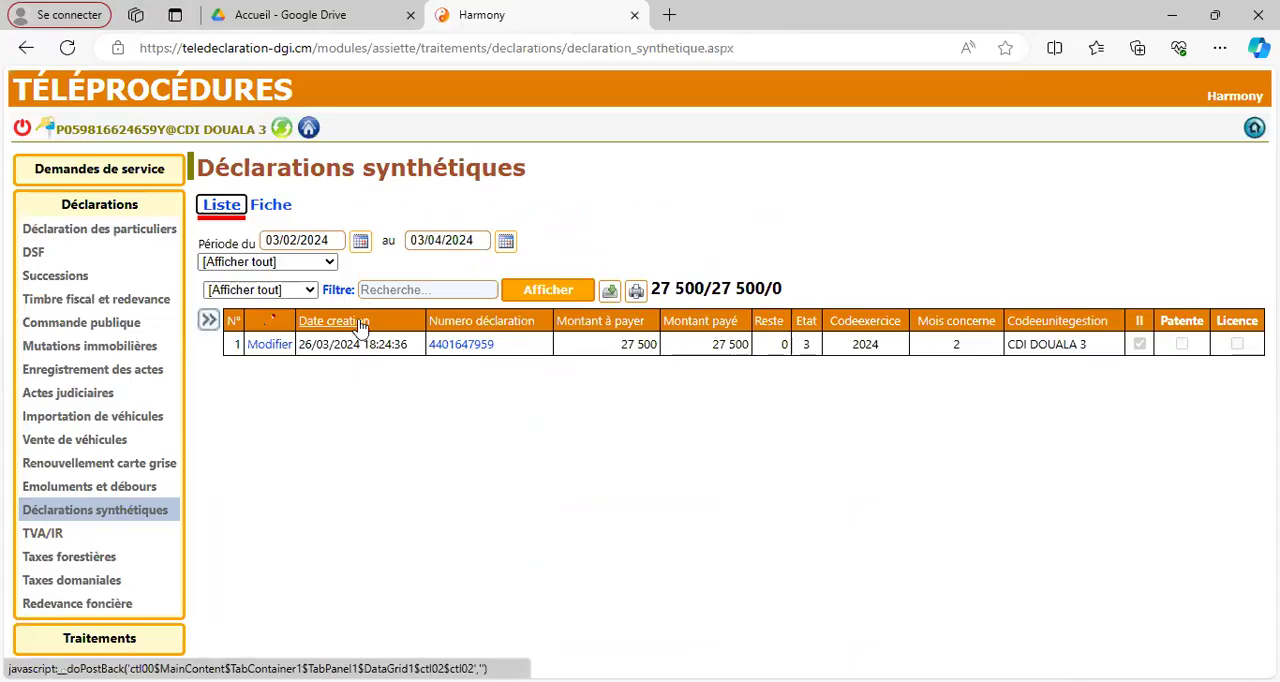
click(279, 208)
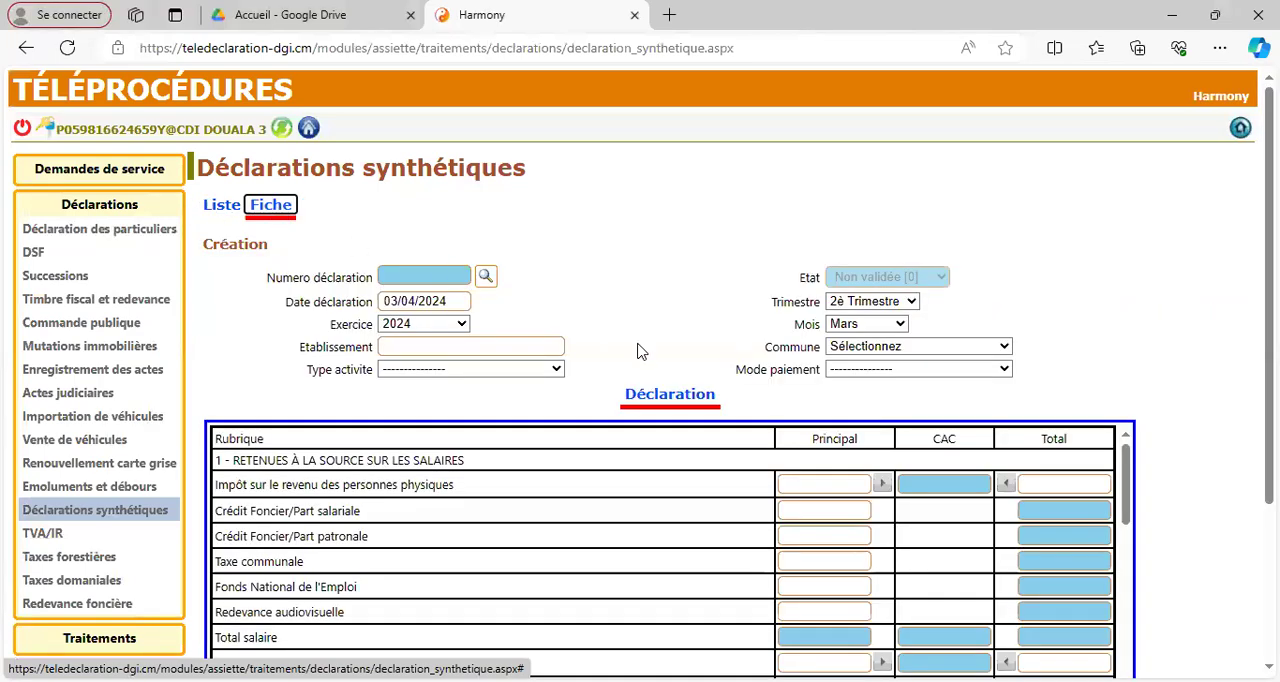
Step: Enter 10 000 as the principal amount for item 13, Taxe d'hygiène et salubrité
scroll(1141, 309, down, 3)
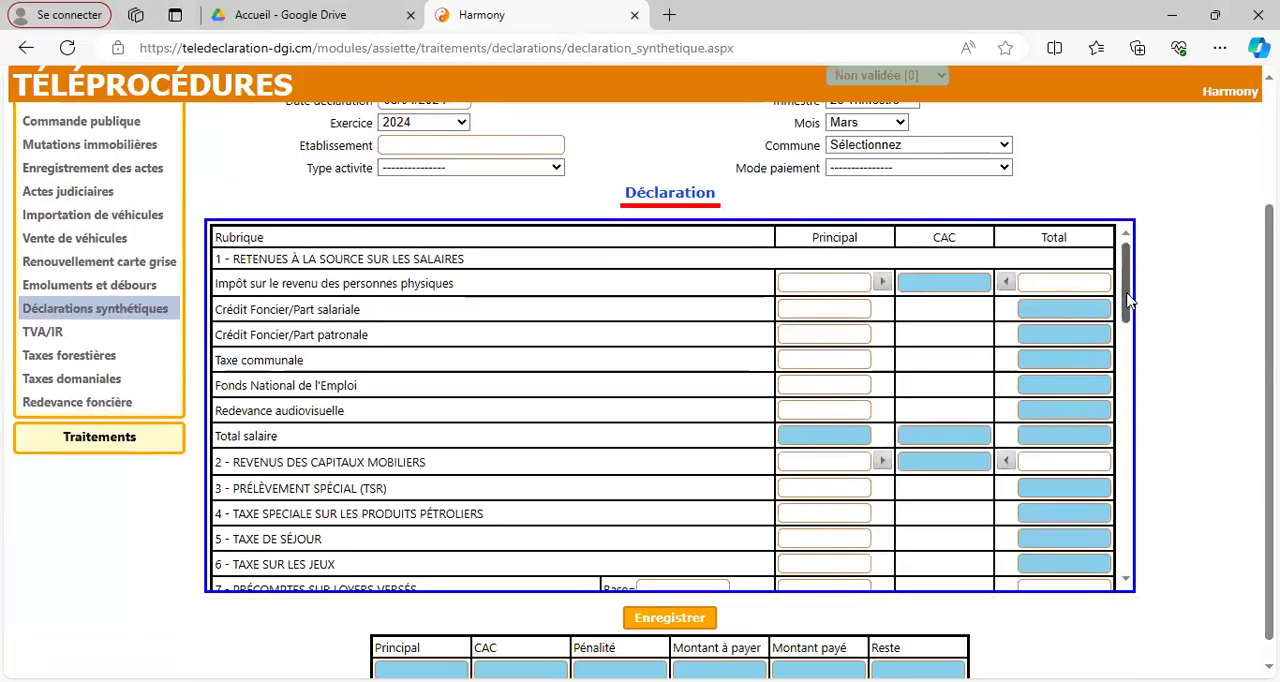
drag(1127, 300, 1127, 330)
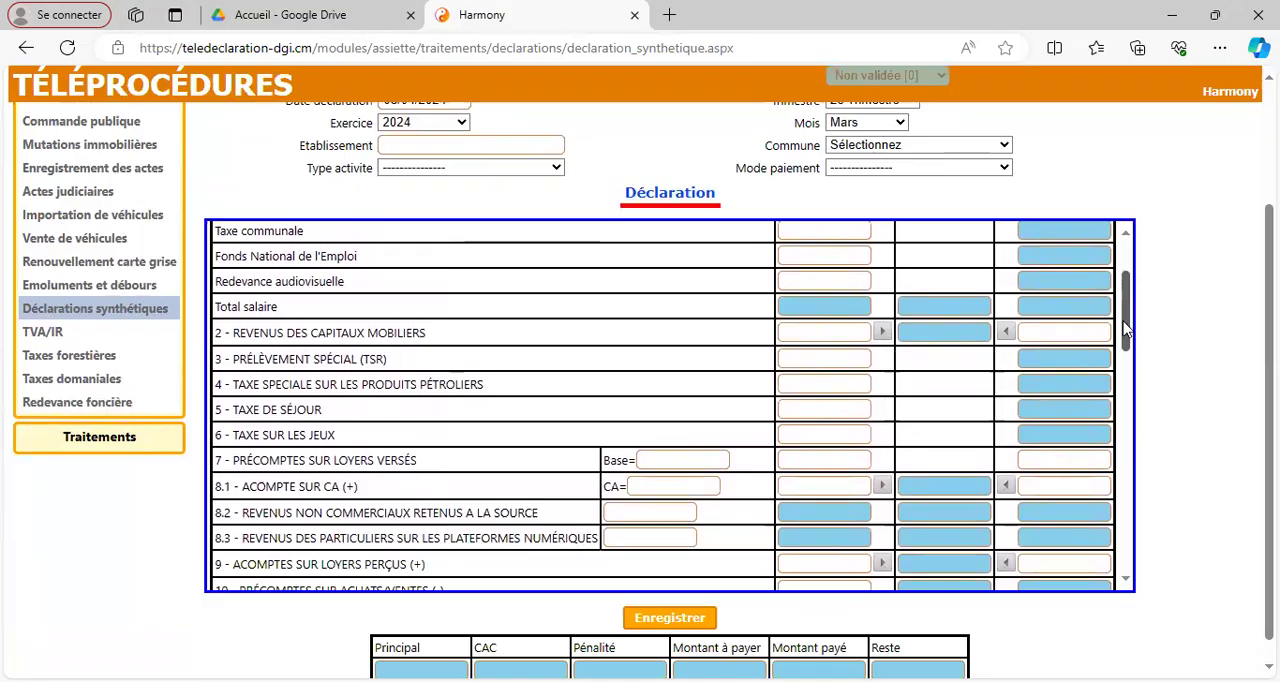
drag(1125, 328, 1125, 410)
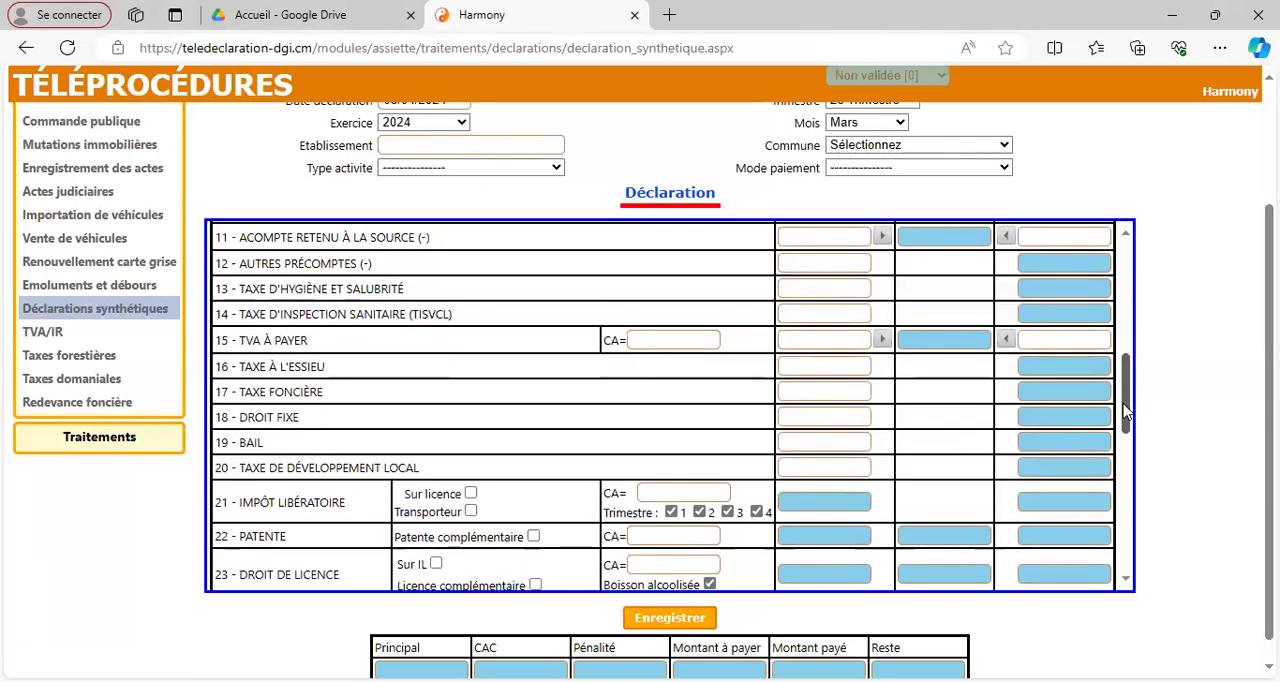
drag(1124, 406, 1124, 405)
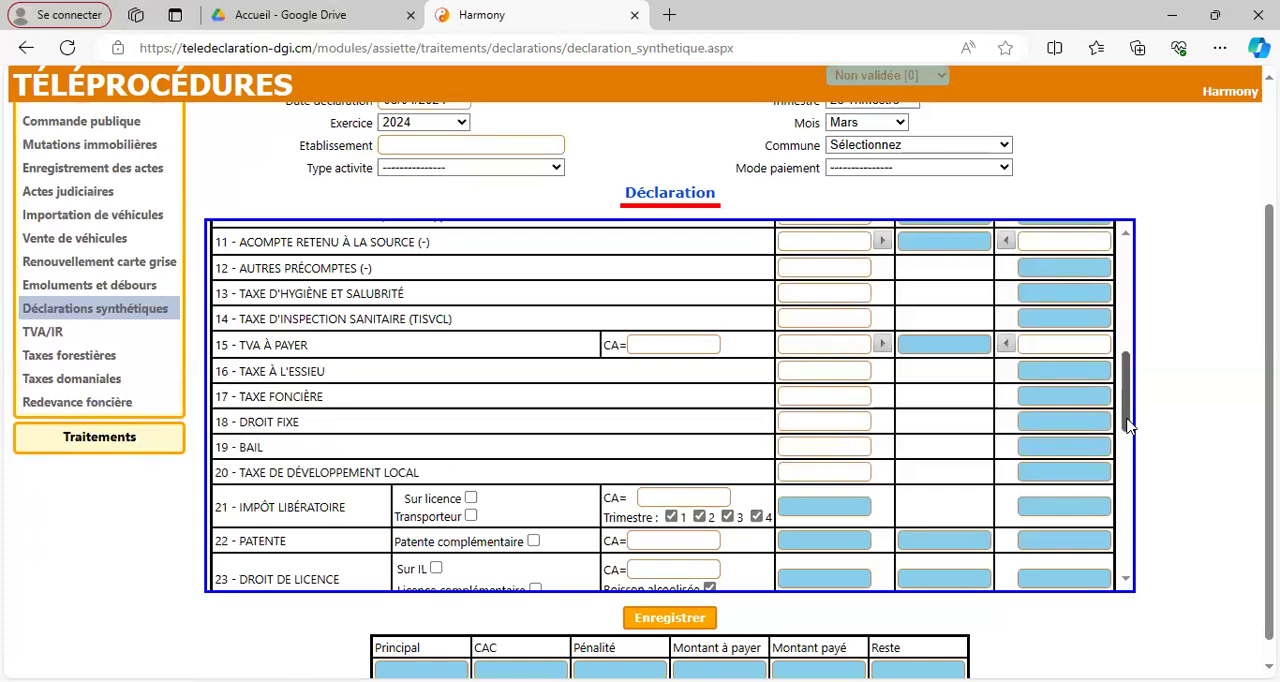
click(868, 293)
text(100000)
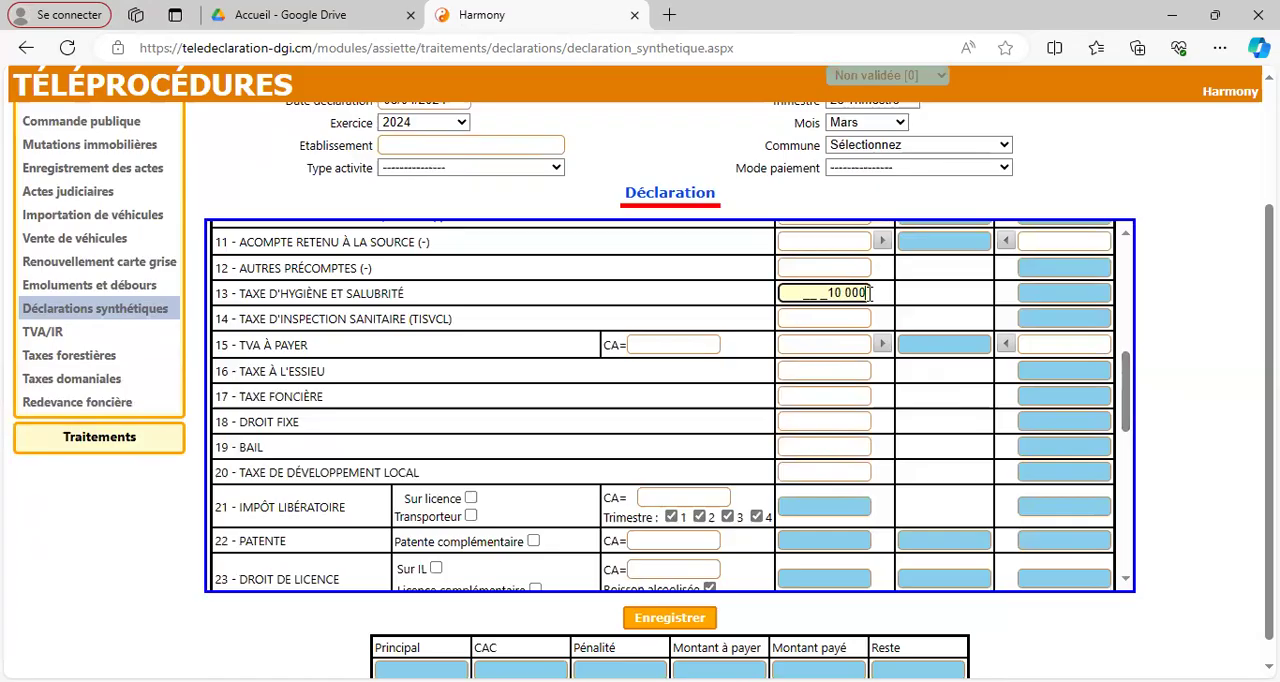
key(Tab)
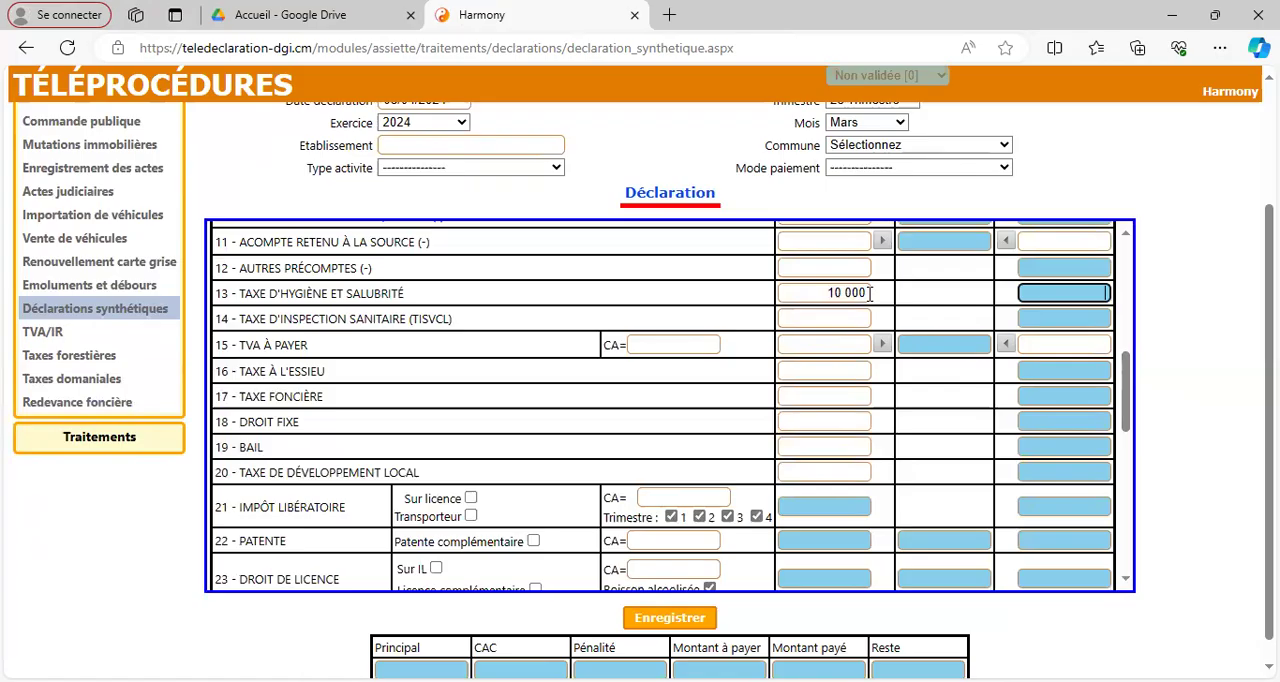
Step: Set the declaration's commune to DOUALA V
scroll(890, 232, up, 1)
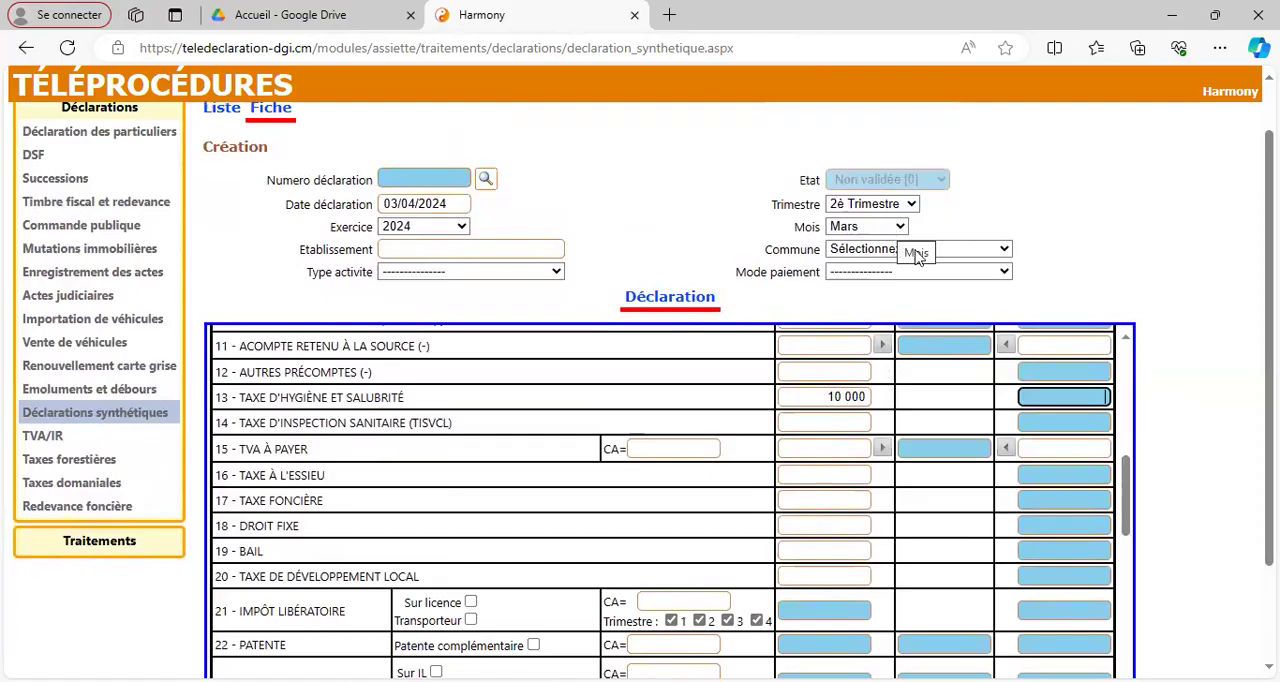
click(915, 250)
key(d)
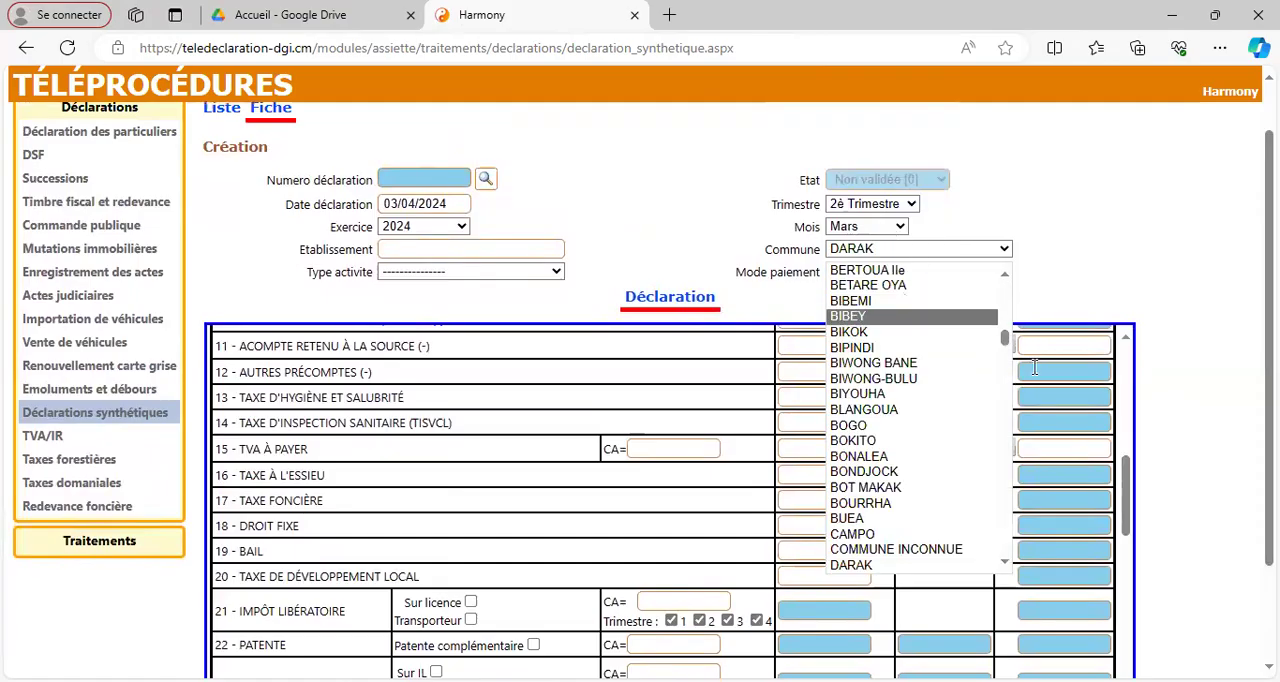
drag(1007, 345, 1007, 365)
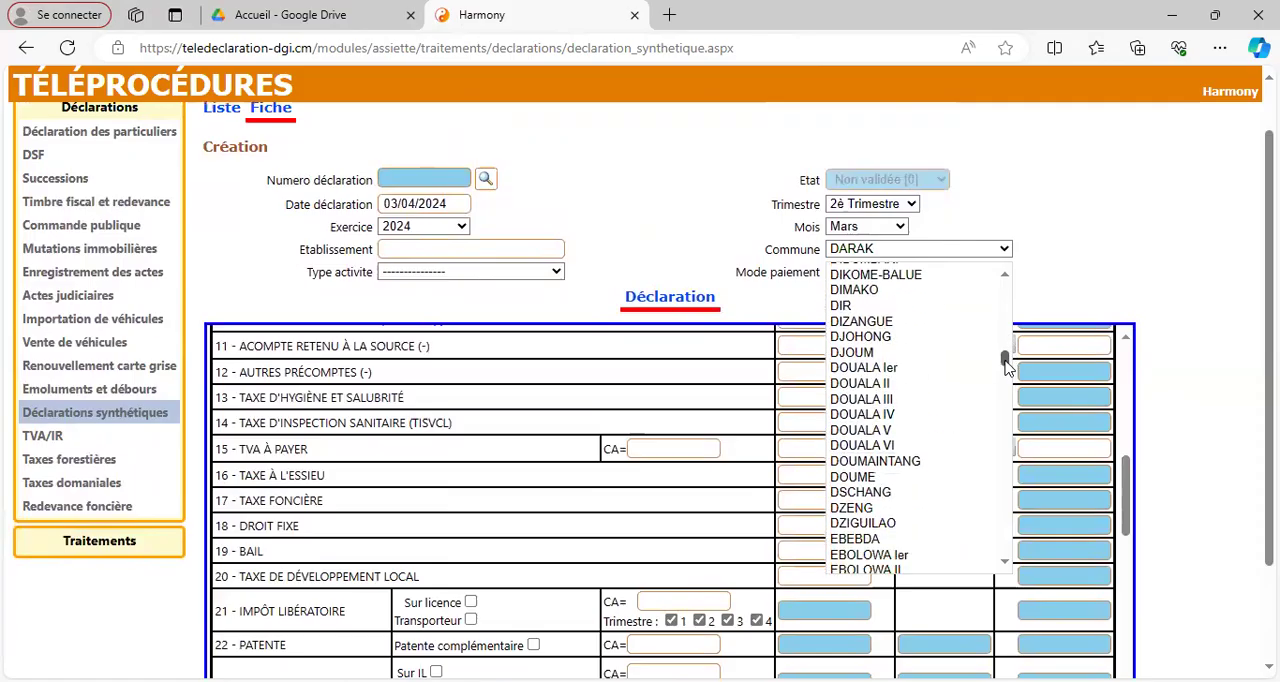
click(900, 431)
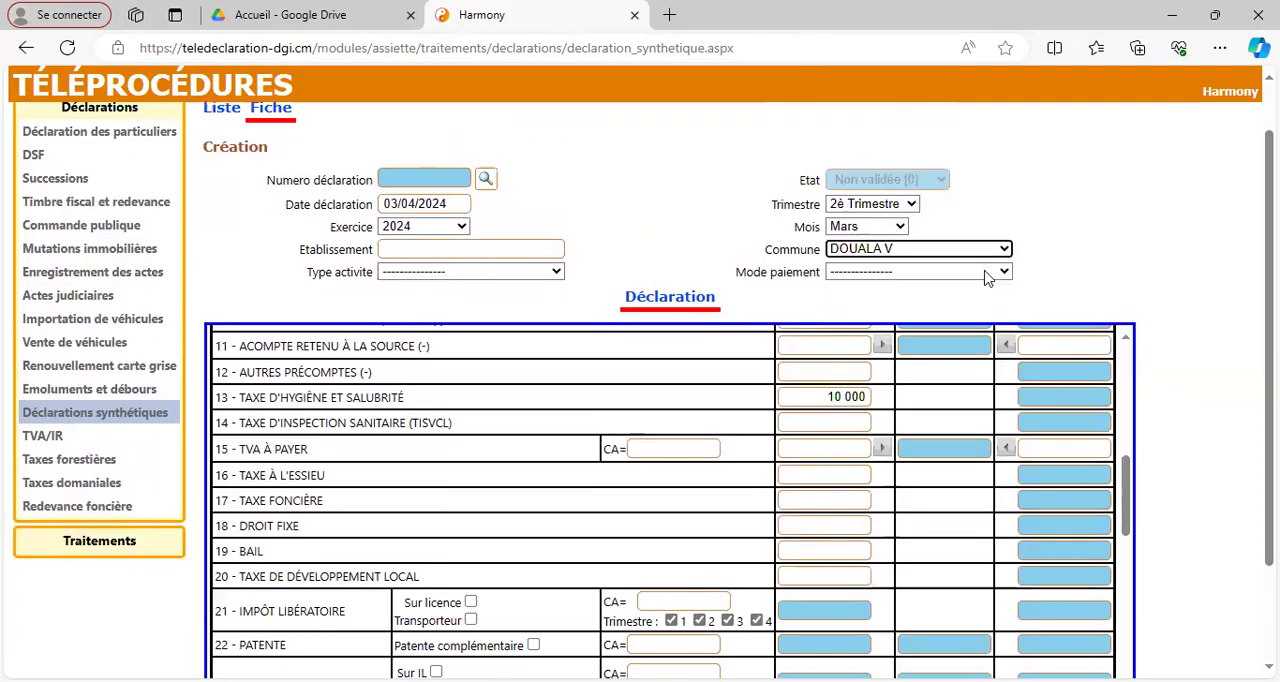
Step: Set the payment mode to Mobile Tax and the activity type to Activité mixte [3]
click(987, 275)
click(931, 309)
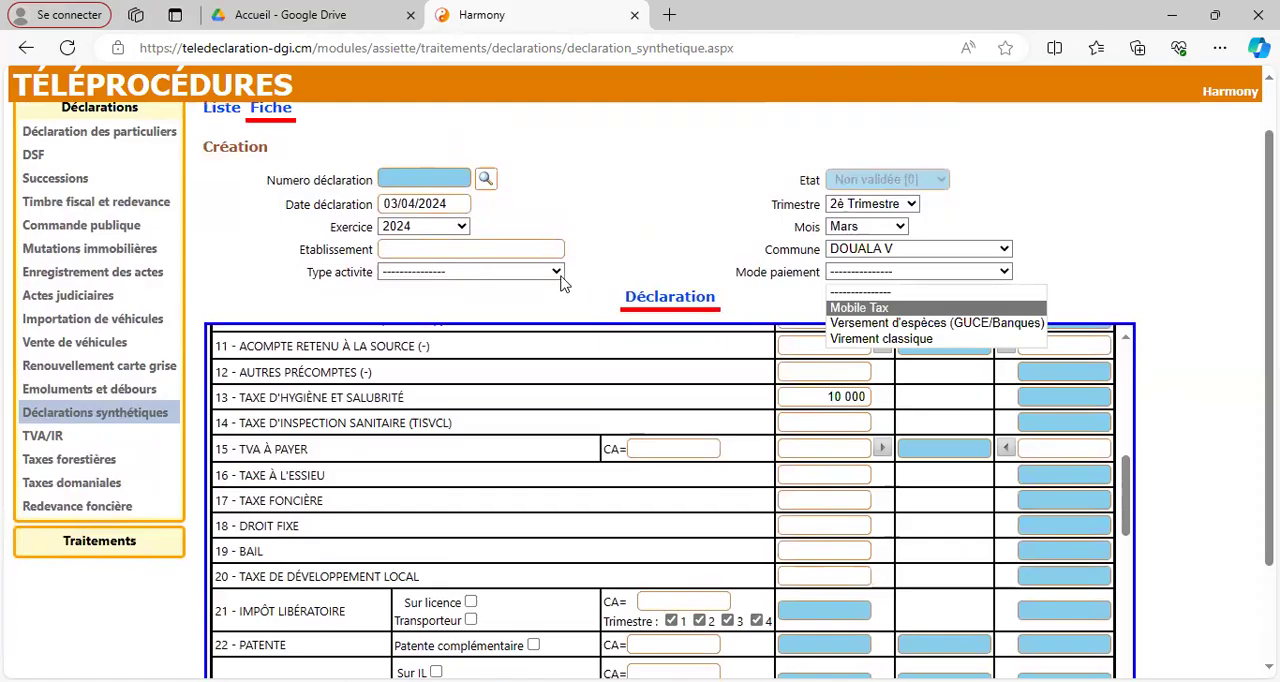
click(496, 275)
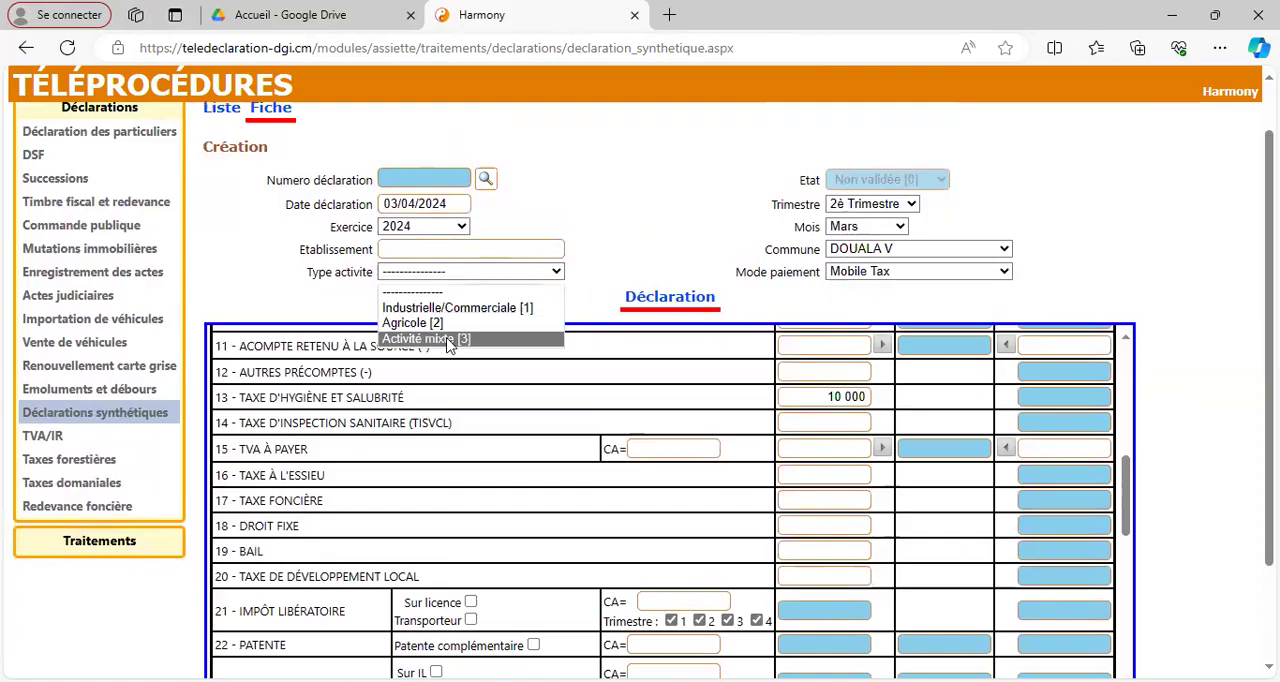
click(449, 340)
Step: Try to save the completed declaration
scroll(1057, 438, down, 1)
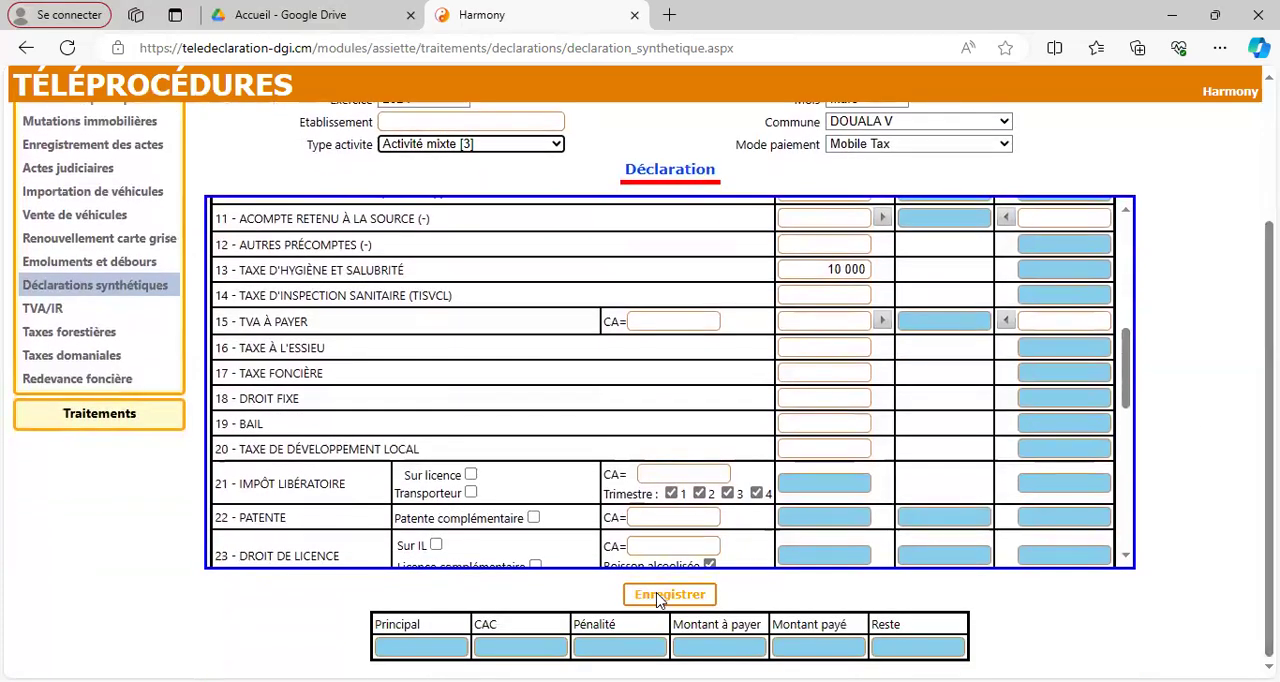
click(657, 598)
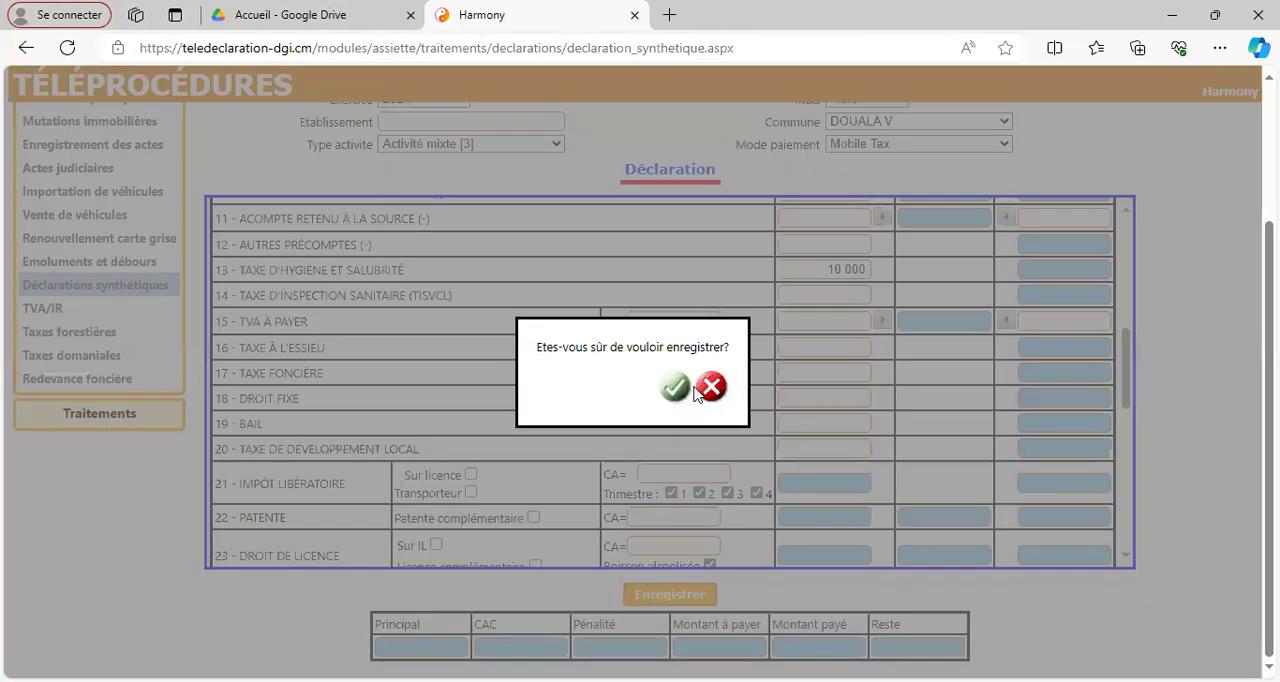
click(674, 388)
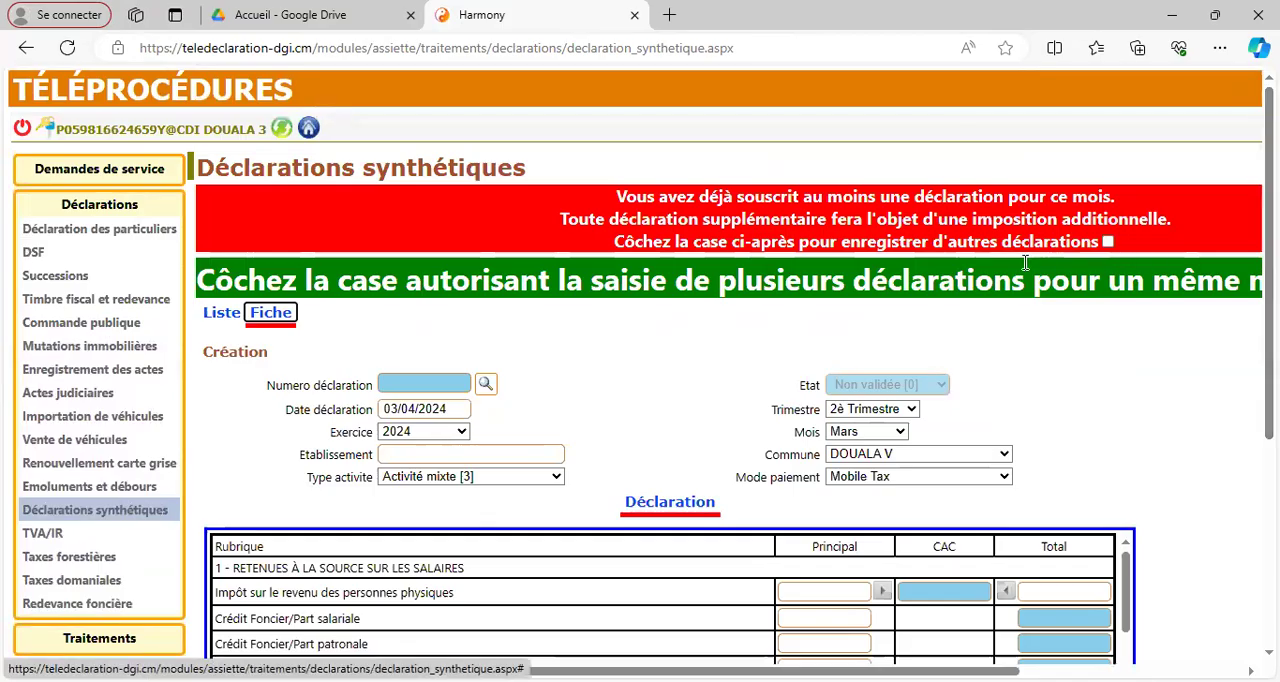
Step: Allow another declaration for the same month and save the declaration again
click(1107, 242)
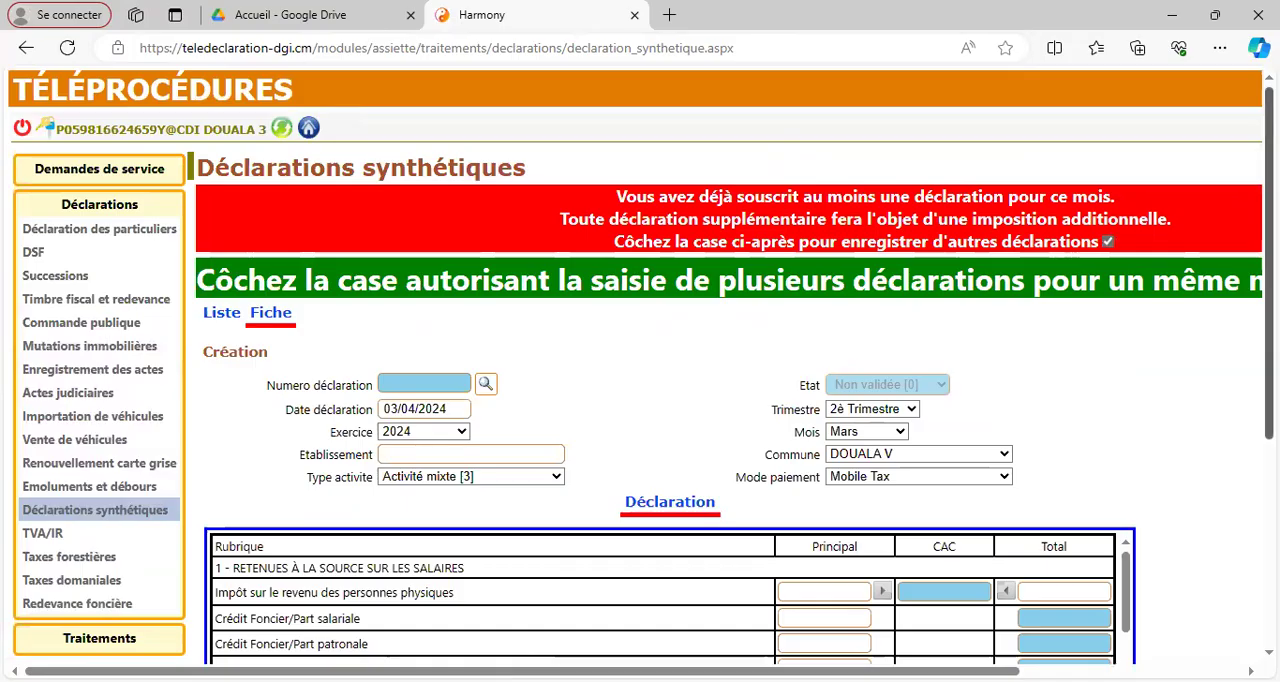
scroll(670, 400, down, 4)
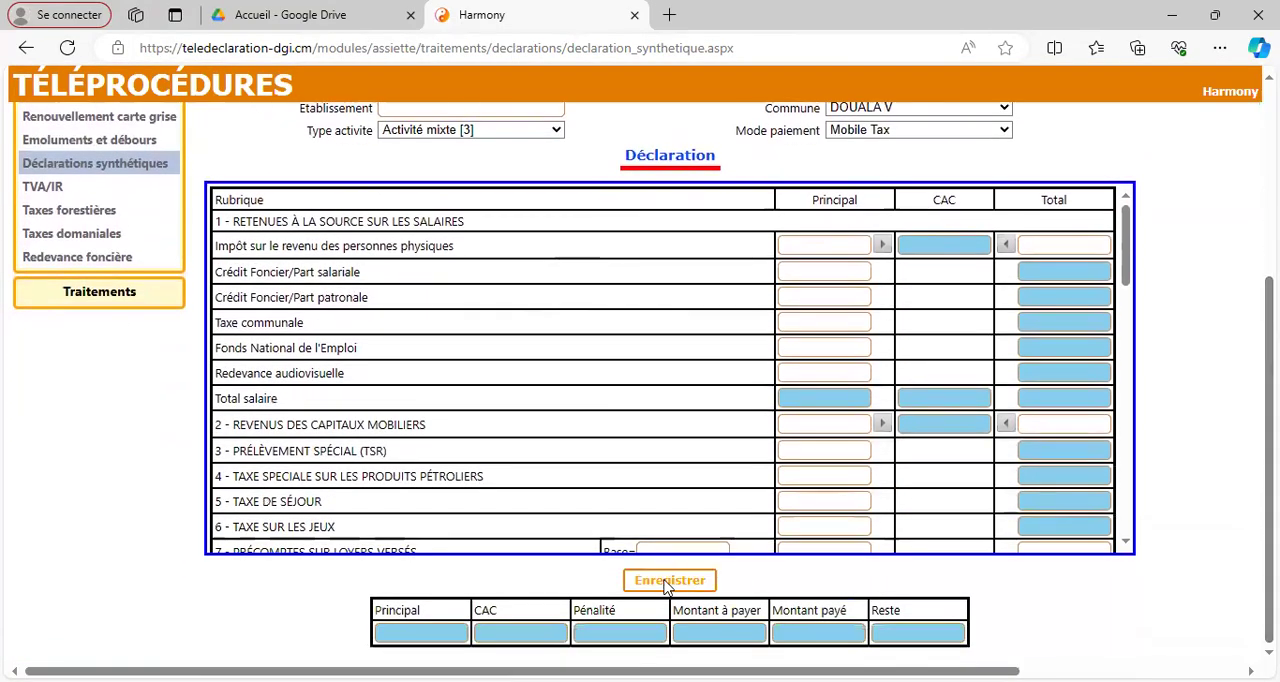
click(667, 584)
click(672, 380)
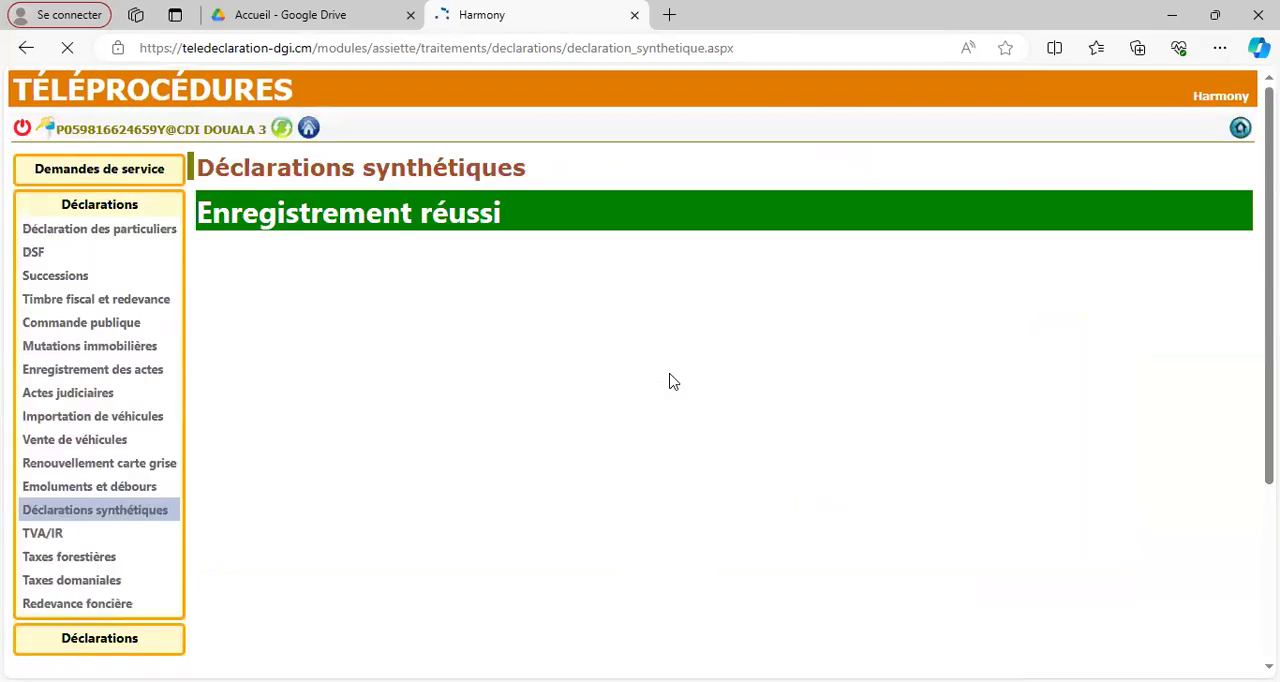
Step: Check the hygiene tax line in the saved declaration and submit the declaration to the tax office
scroll(670, 400, down, 3)
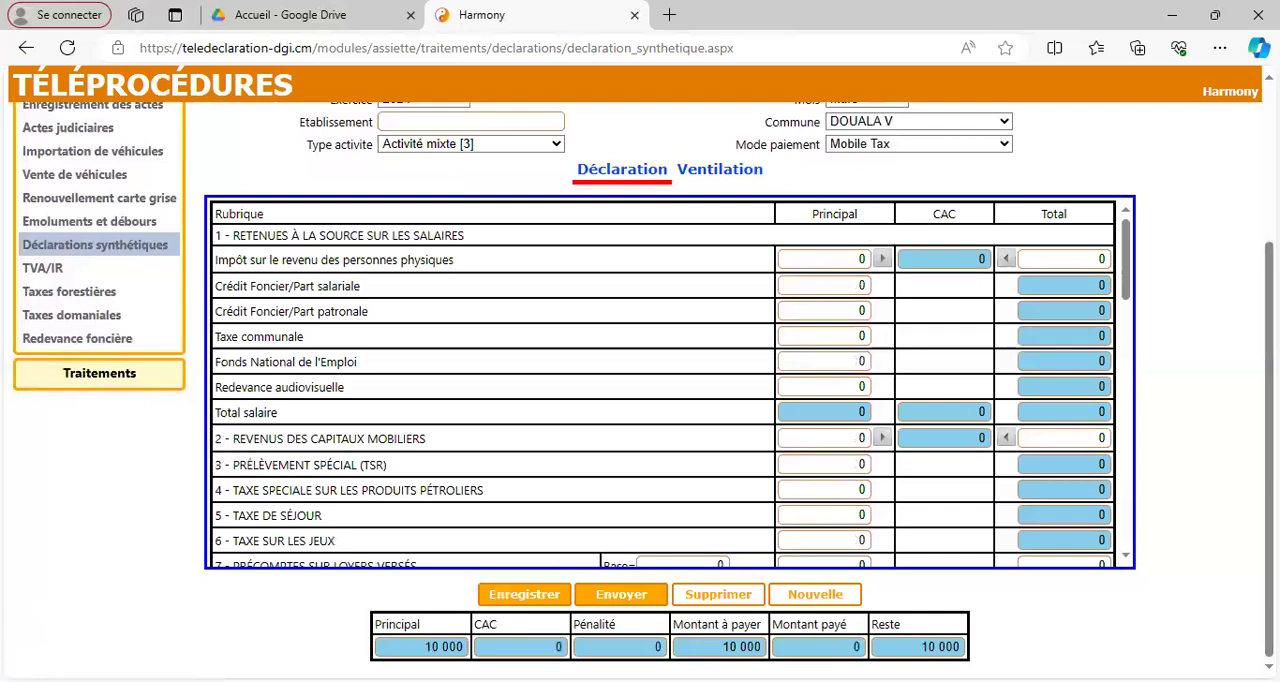
drag(1127, 285, 1124, 340)
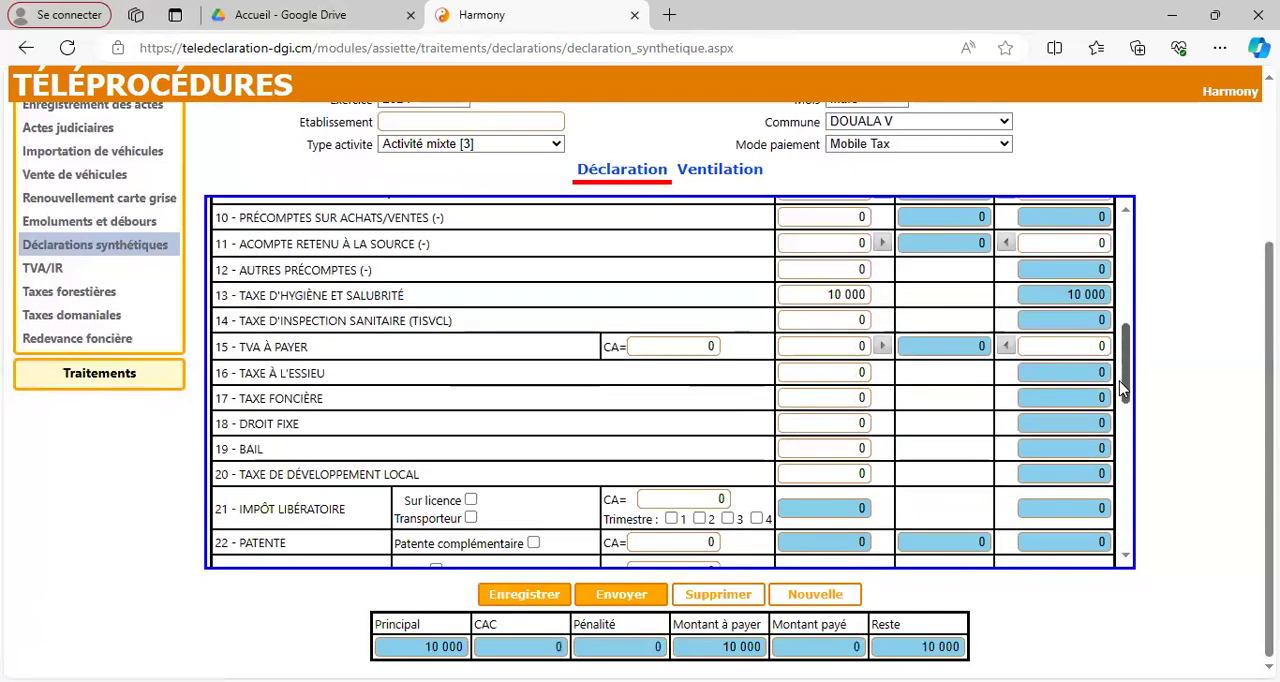
click(621, 596)
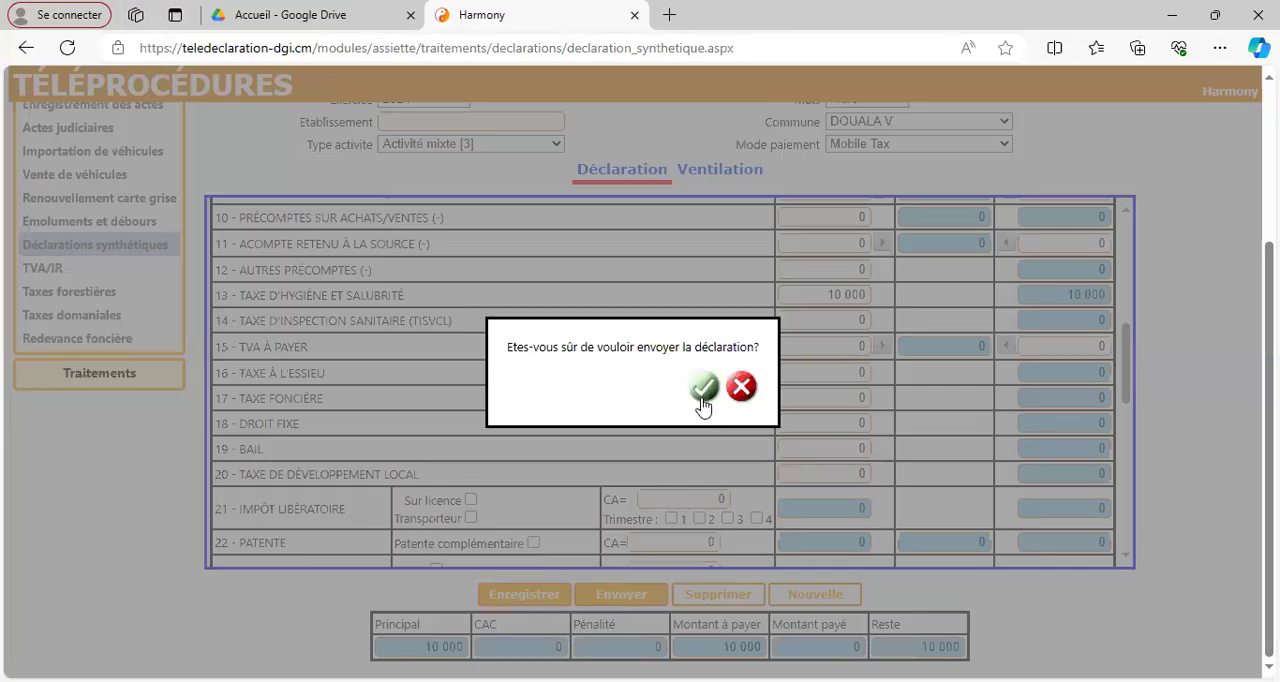
click(704, 388)
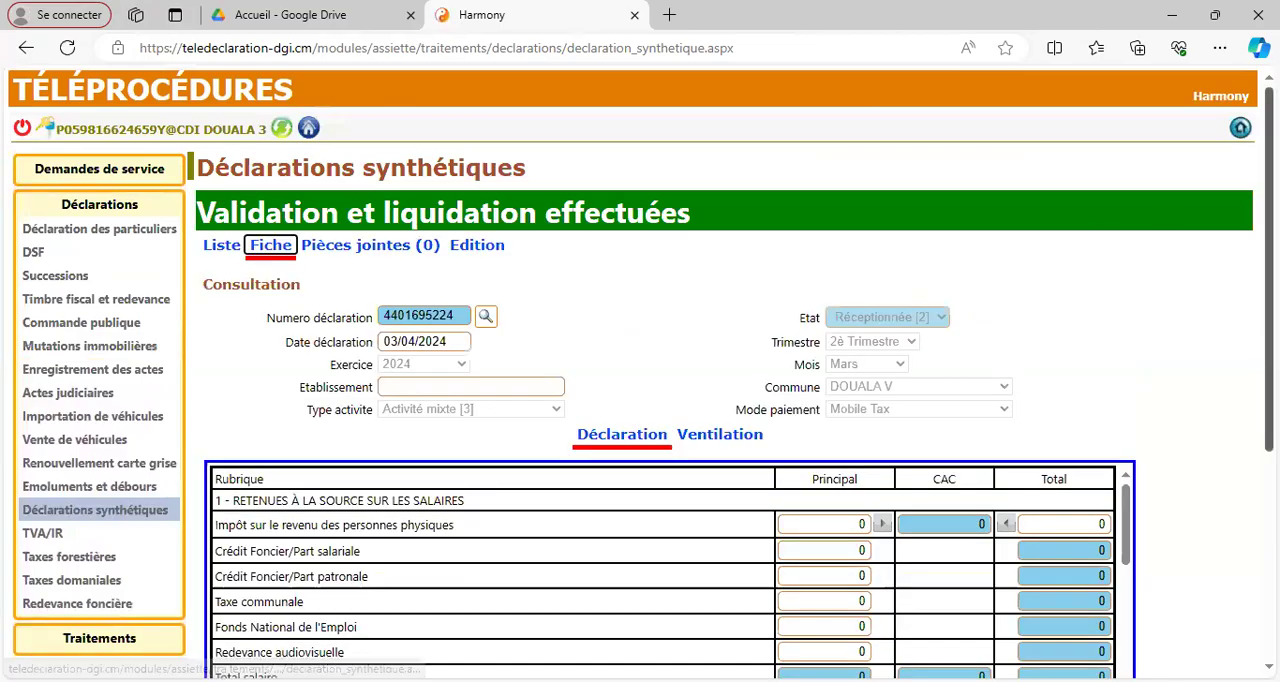
Step: Generate the Avis d'imposition for the submitted declaration and review its tax lines and total
scroll(640, 400, down, 3)
scroll(640, 400, up, 1)
scroll(640, 400, down, 1)
scroll(640, 400, up, 3)
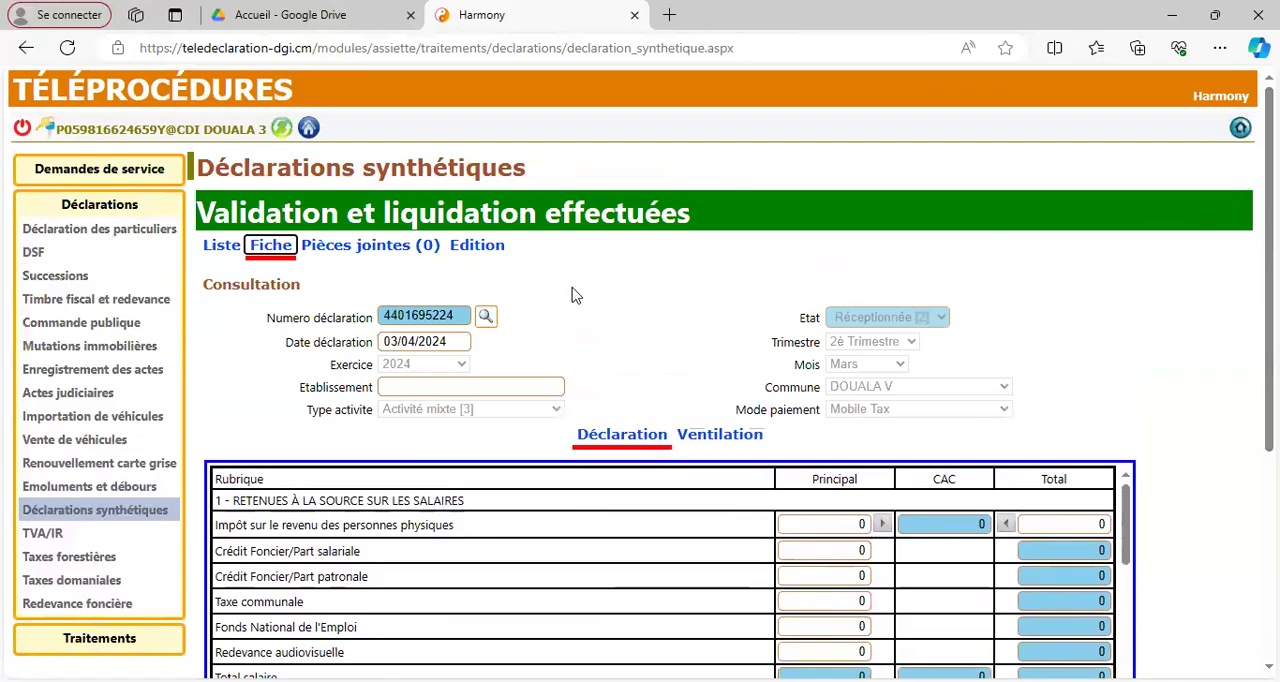
click(476, 246)
click(327, 293)
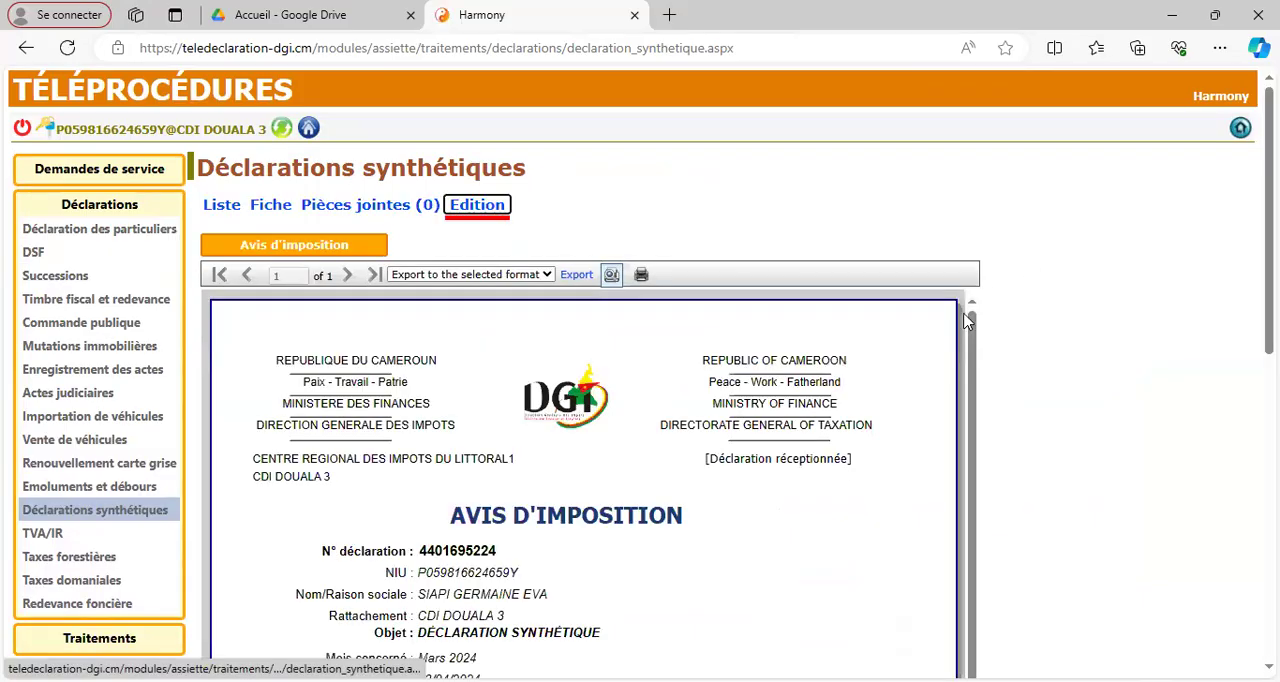
scroll(640, 400, down, 5)
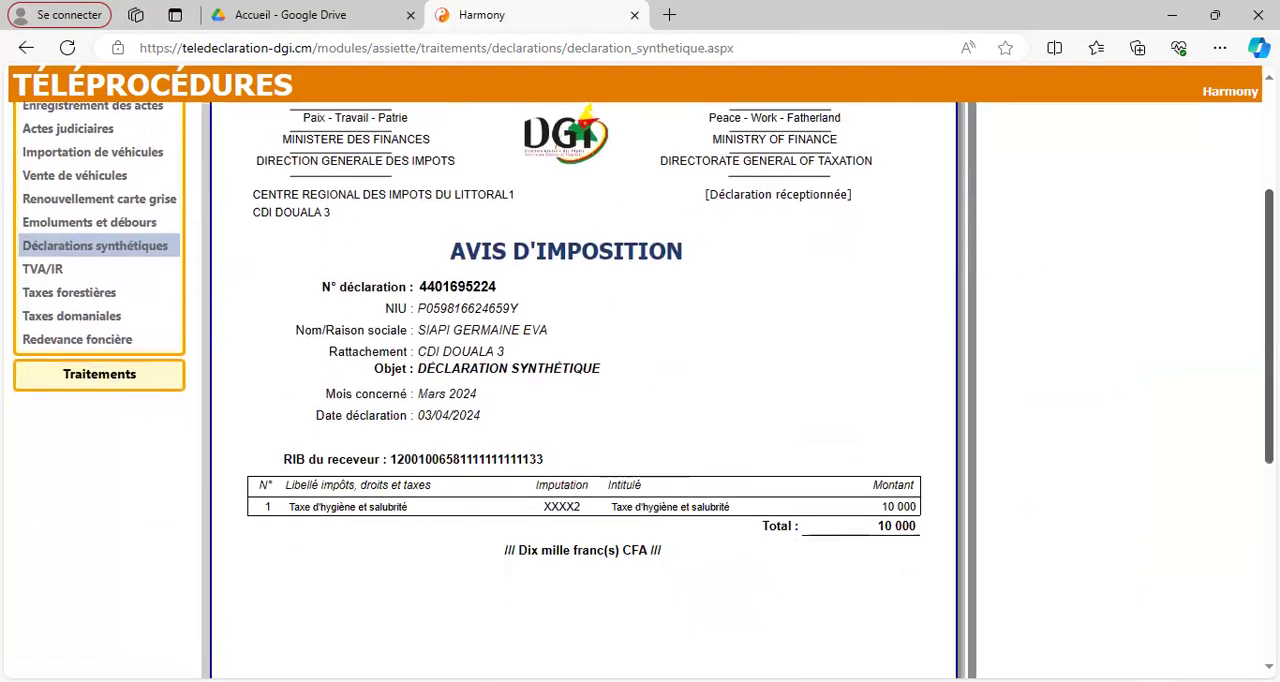
drag(1269, 426, 1269, 221)
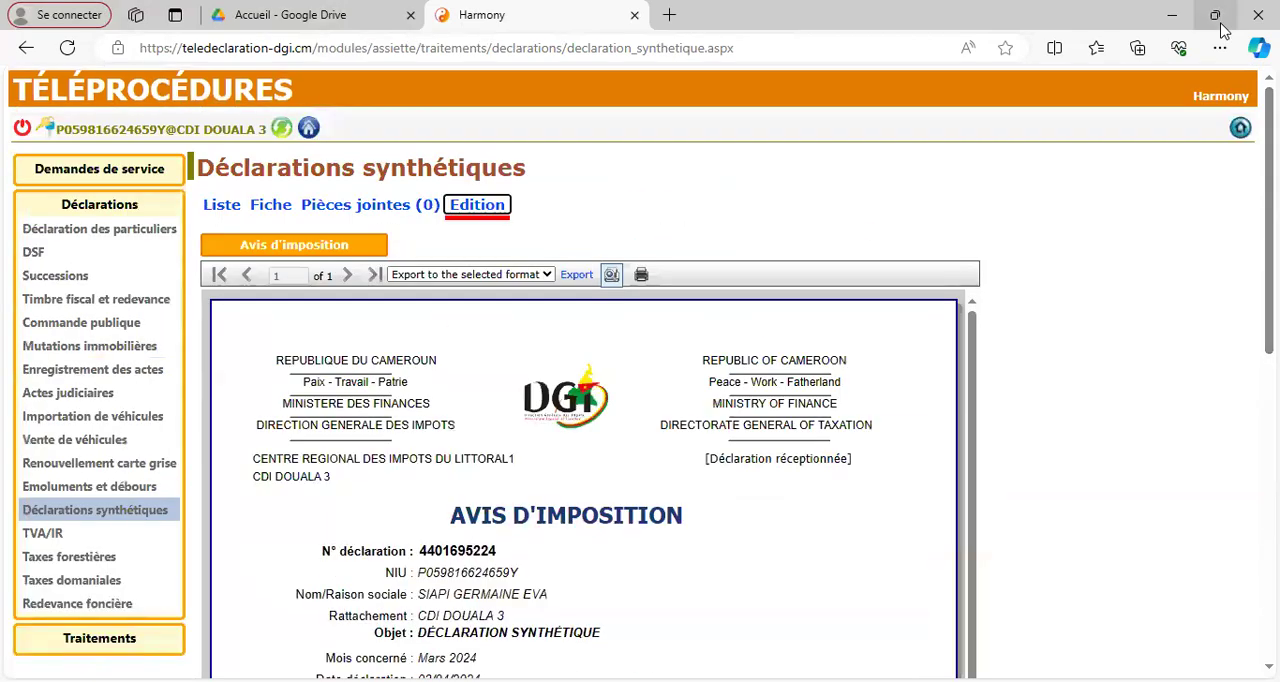